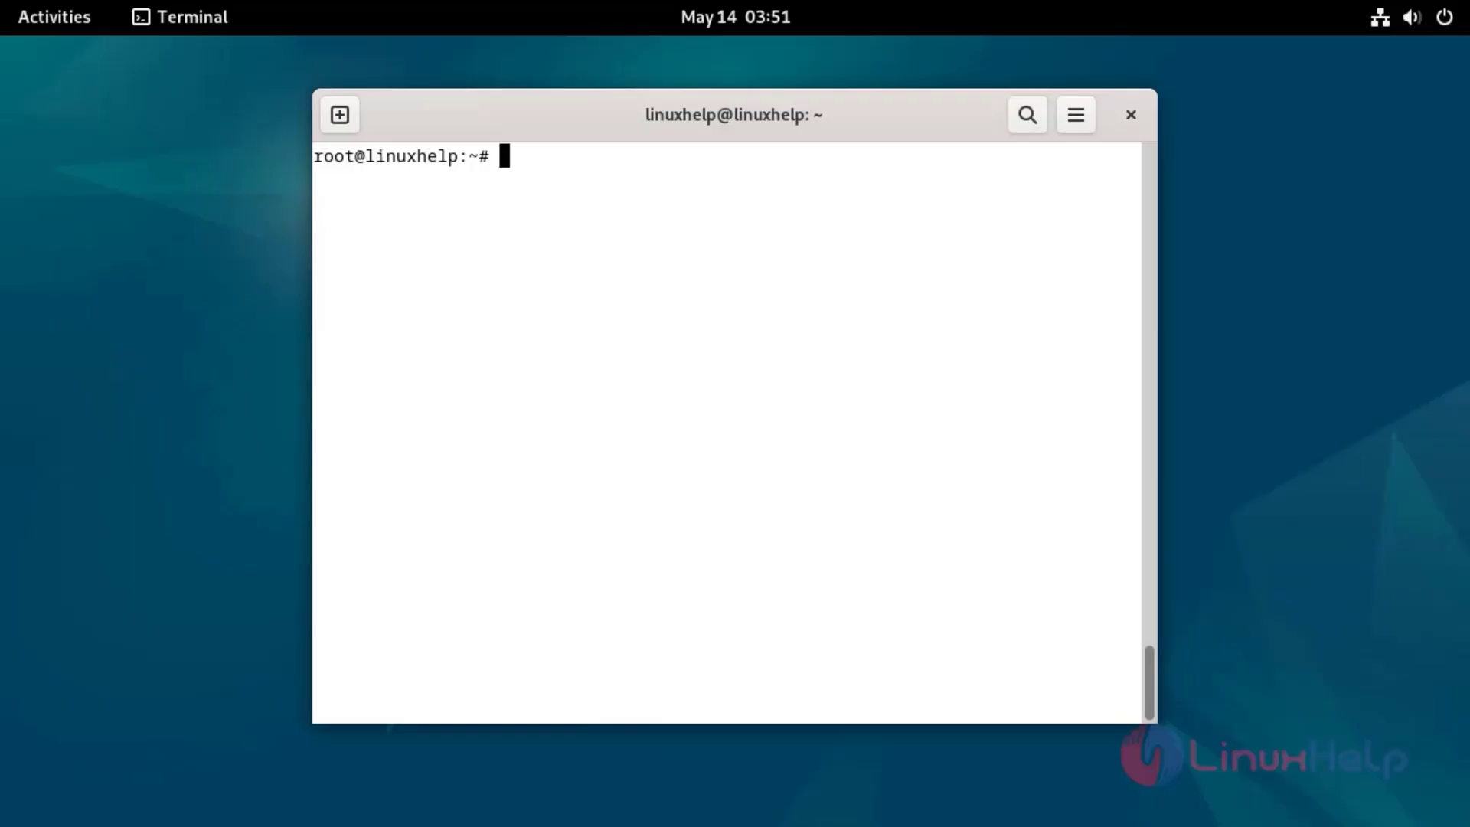
type("lsb_release -a")
Run lsb_release -a to confirm the system is Debian GNU/Linux 12 (bookworm).
key("Return")
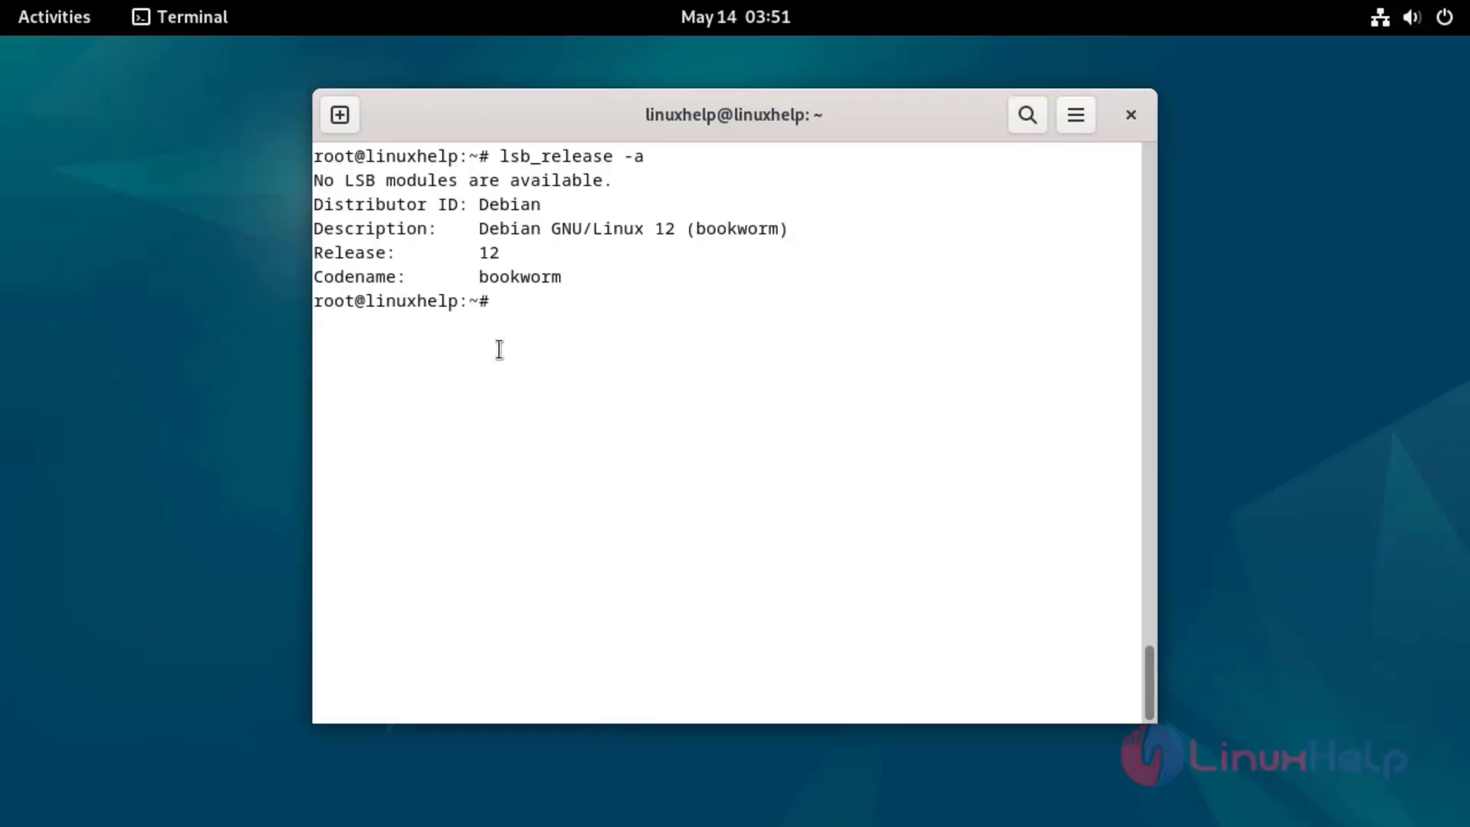
key("Return")
key("Return")
key("Return")
key("Return")
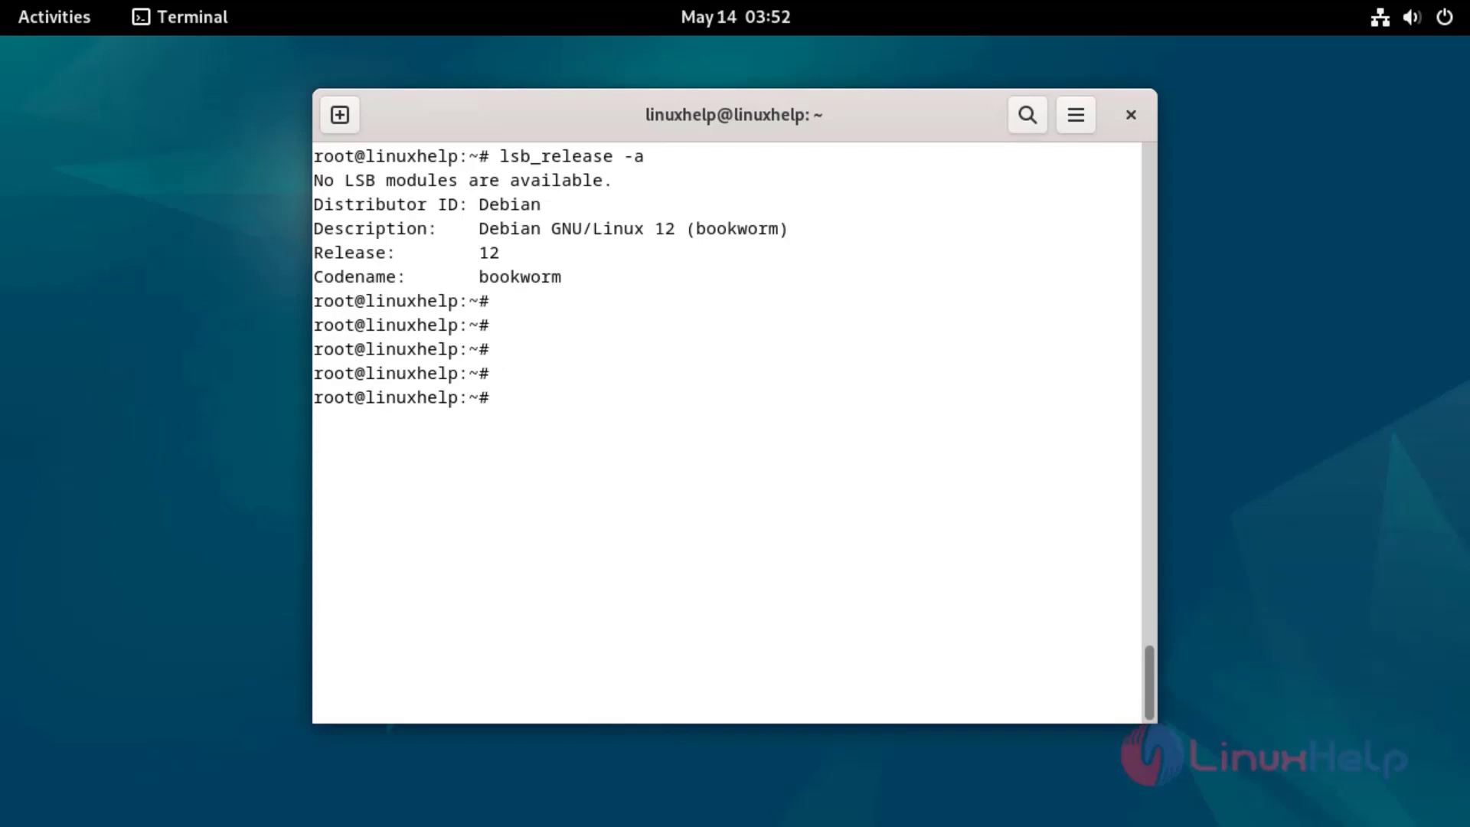
Run apt update, which refreshes the package lists and reports 106 upgradable packages.
type("apt update")
key("Return")
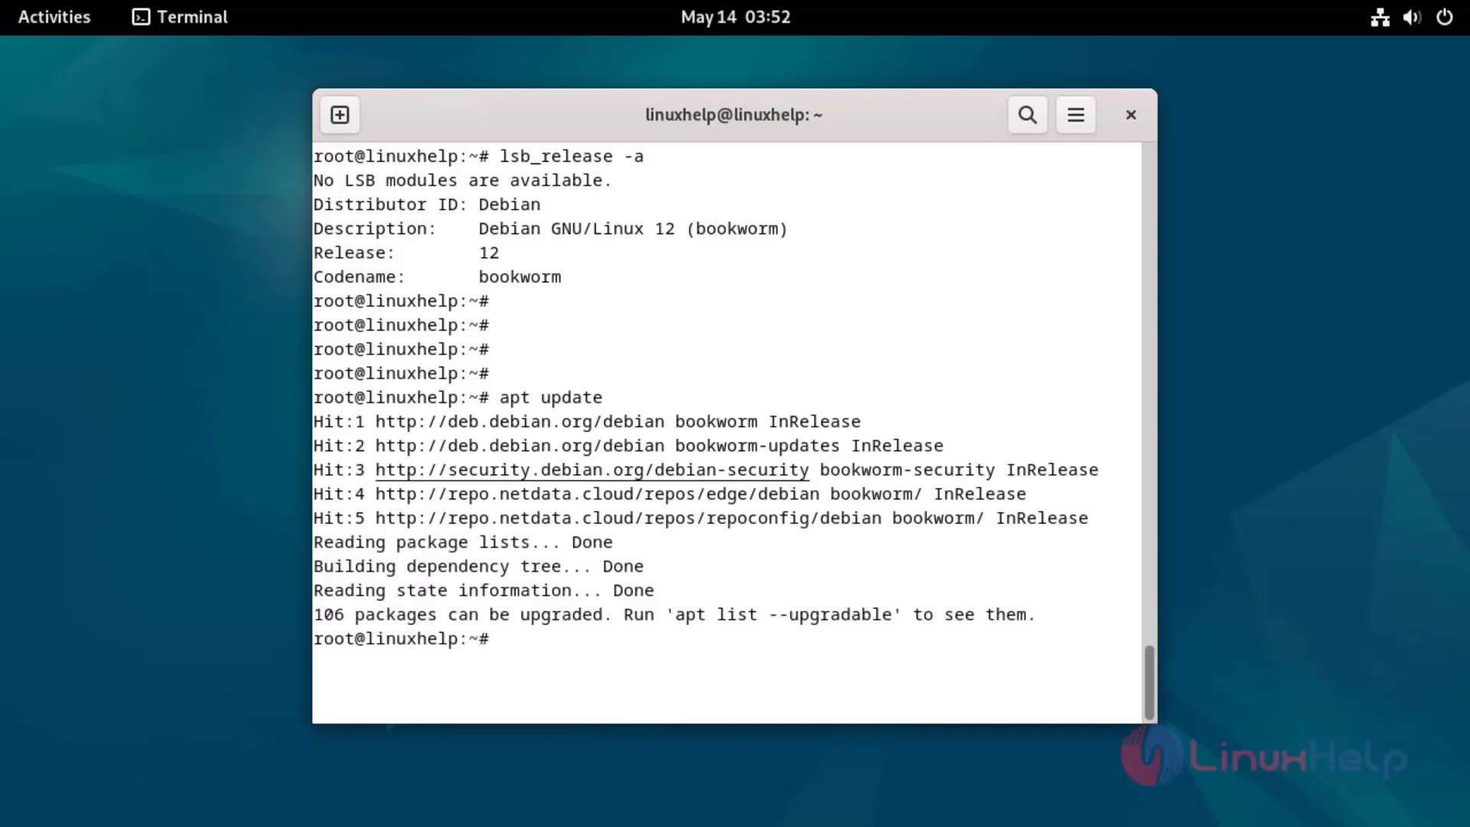
key("Return")
key("Return")
key("Return")
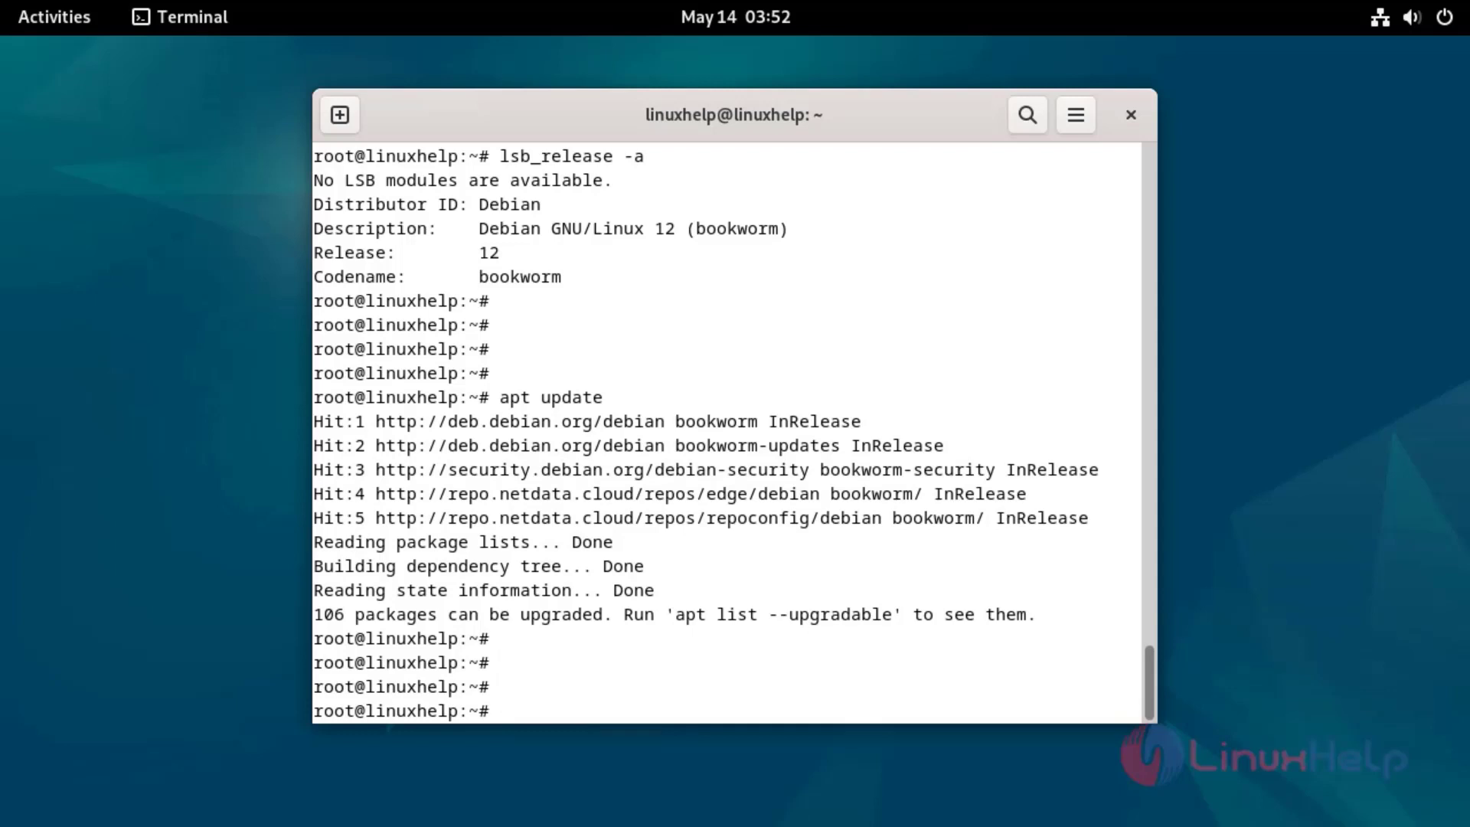
Install curl with apt, which reports curl 7.88.1 is already the newest version.
type("apt install curl")
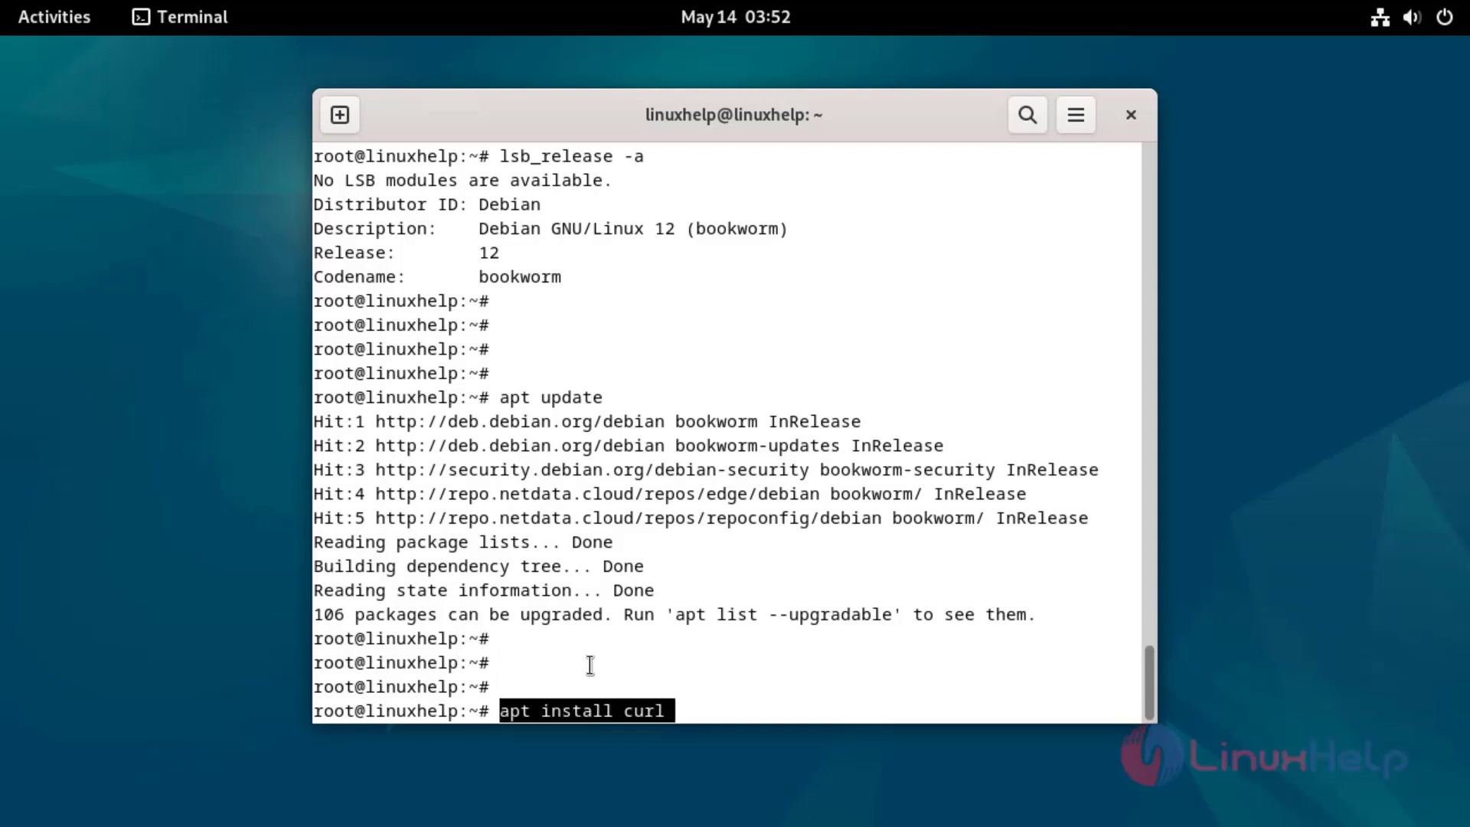
key("Return")
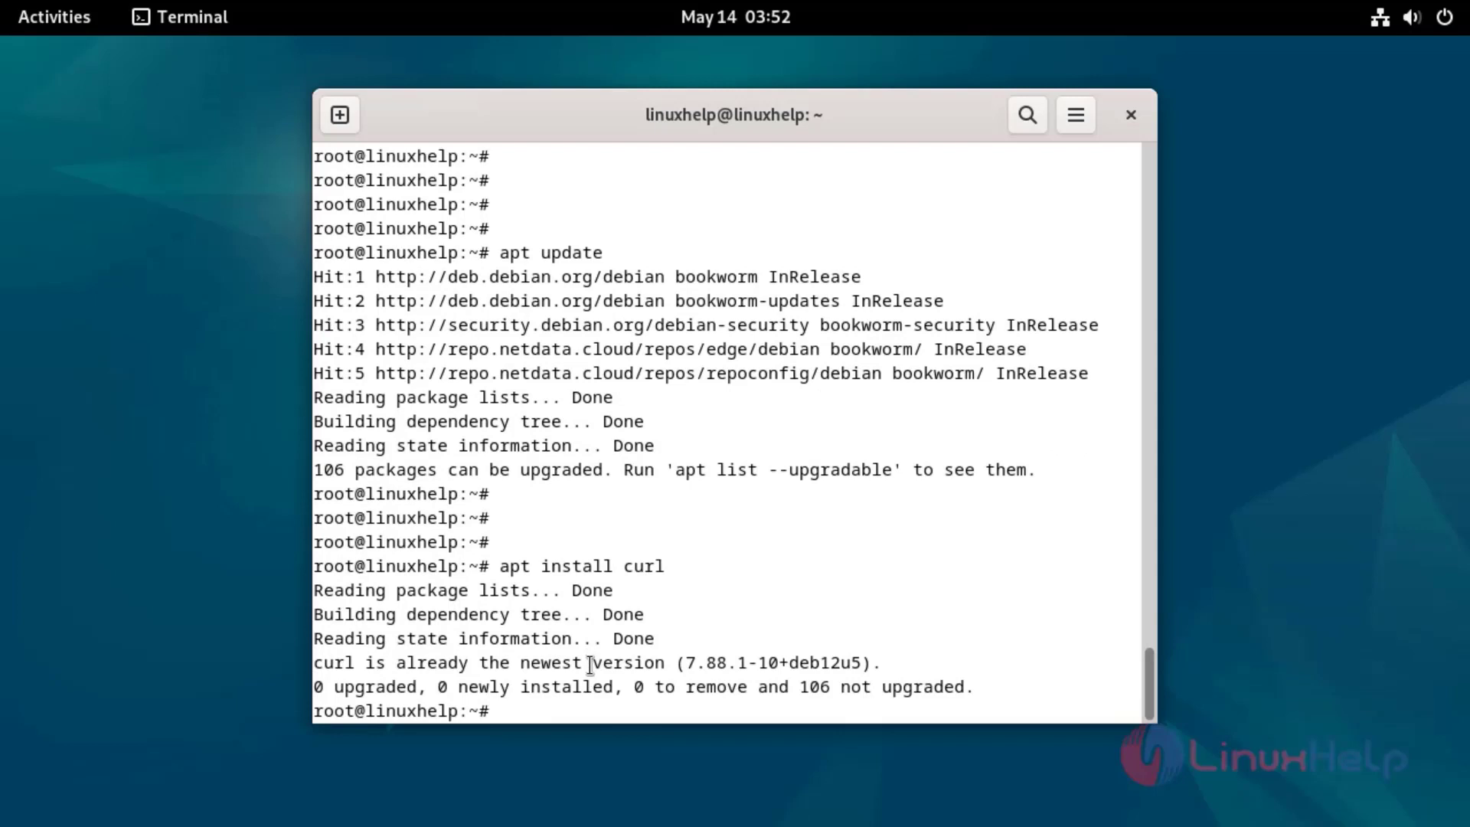
key("Return")
key("Return")
key("Return")
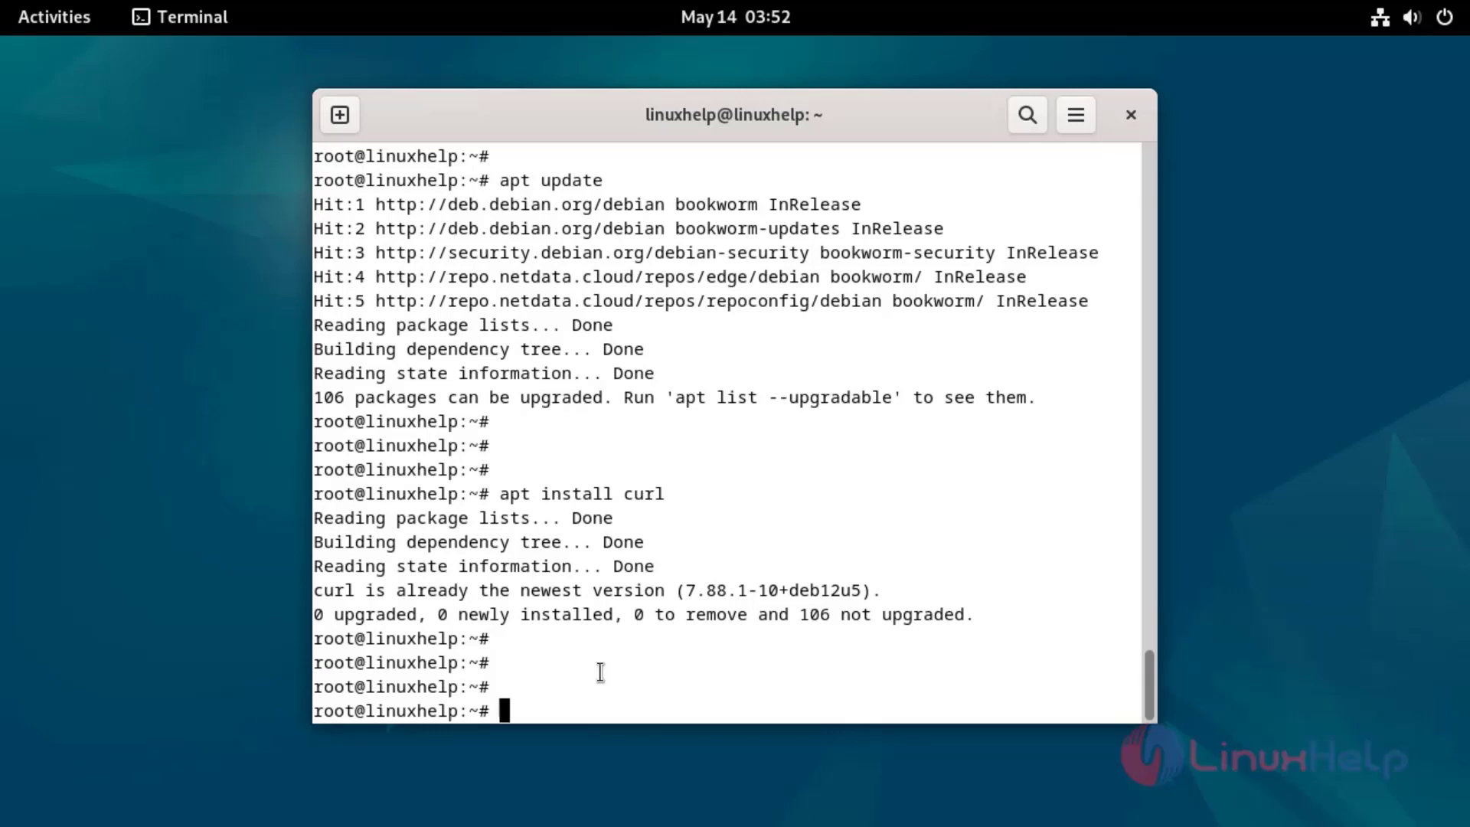
Run the curl NodeSource setup_20.x script to configure the Node.js 20 repository.
type("curl -fsSL https://deb.nodesource.com/setup_20.x | sudo bash -")
key("Return")
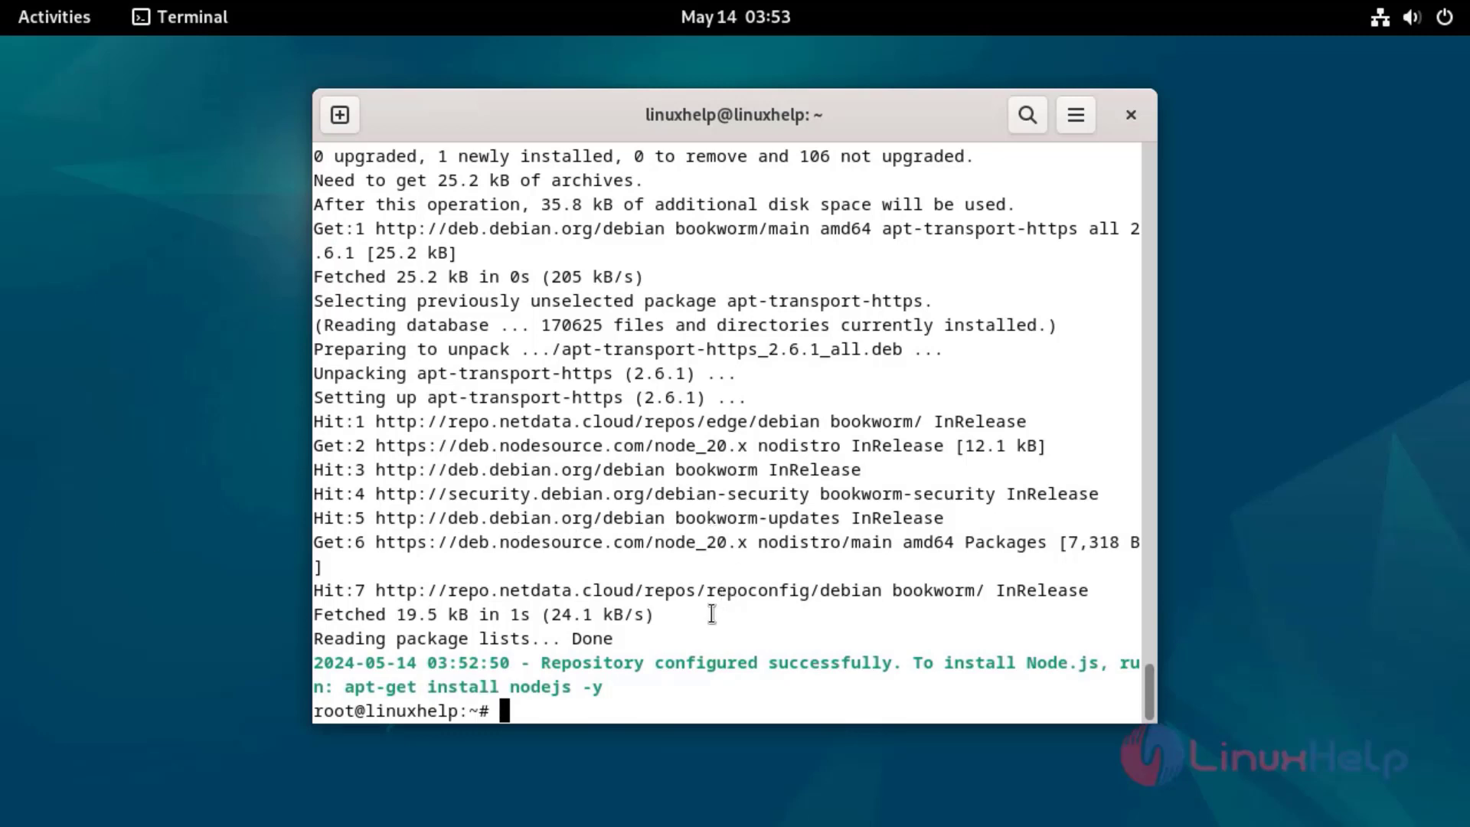
key("Return")
key("Return")
key("Return")
key("Return")
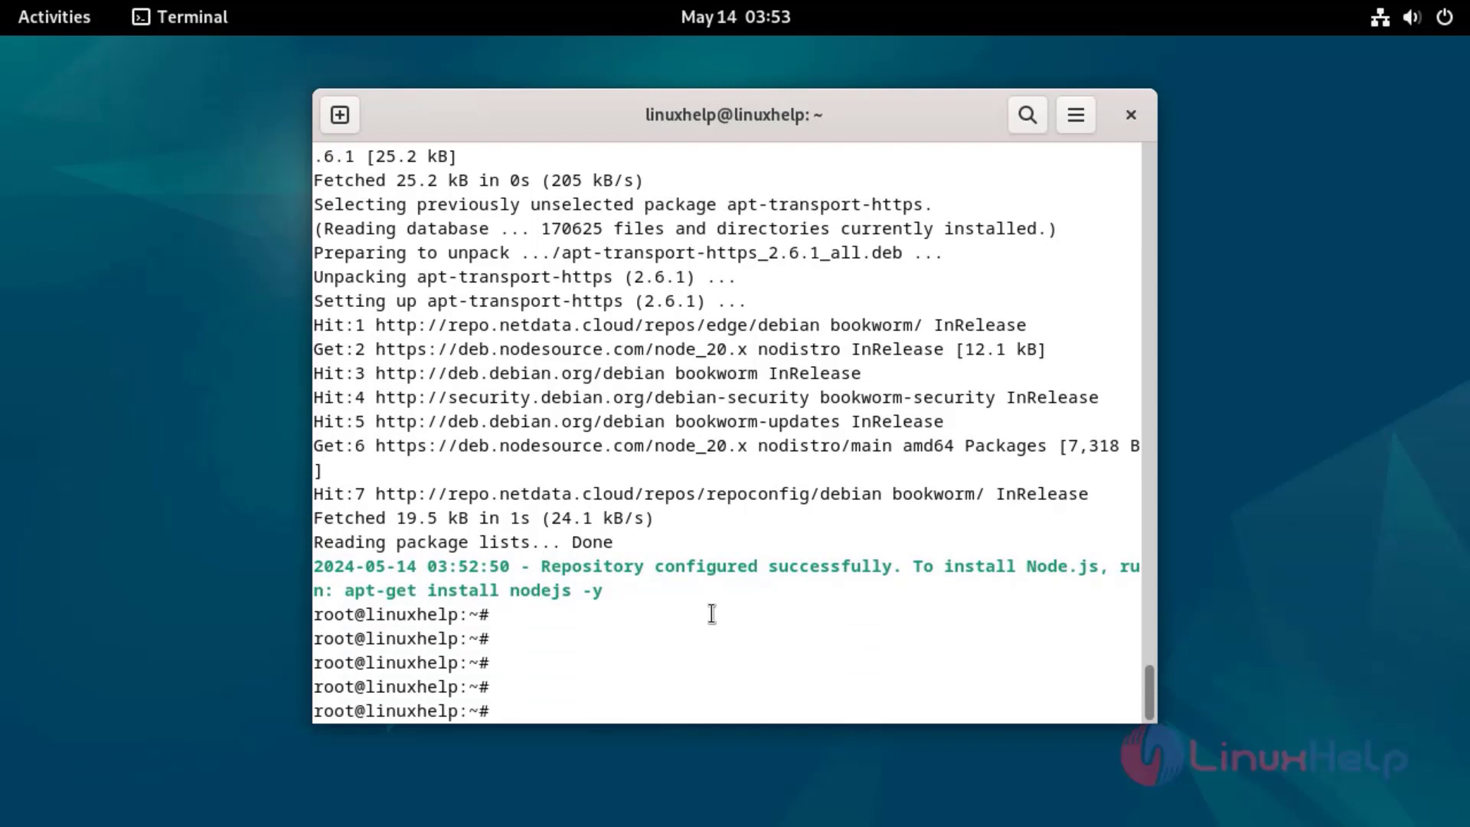
Reuse the suggested apt-get install nodejs -y line to install Node.js 20.13.1.
left_click_drag(348, 588, 602, 591)
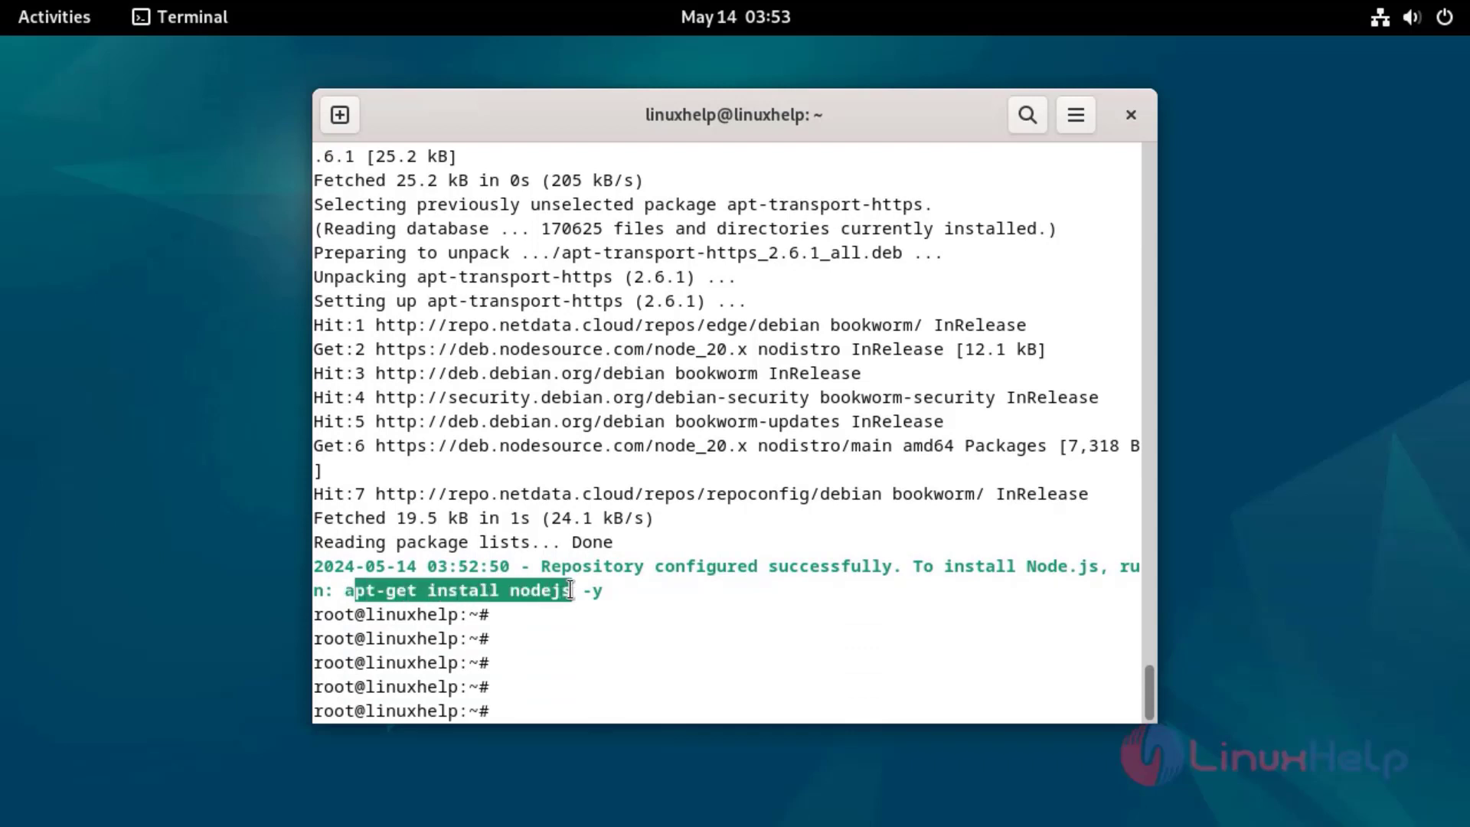
middle_click(602, 590)
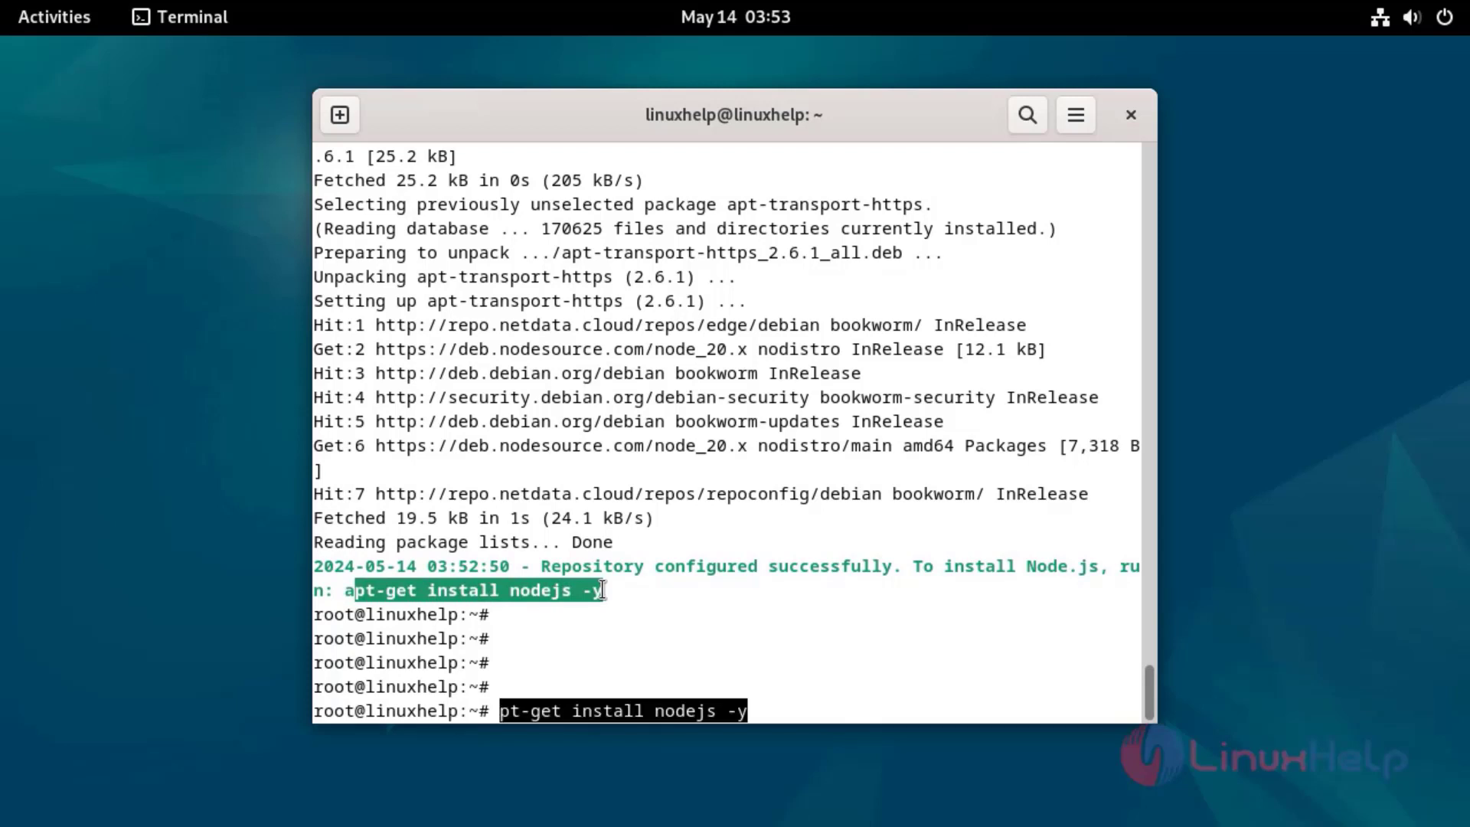
key("Home")
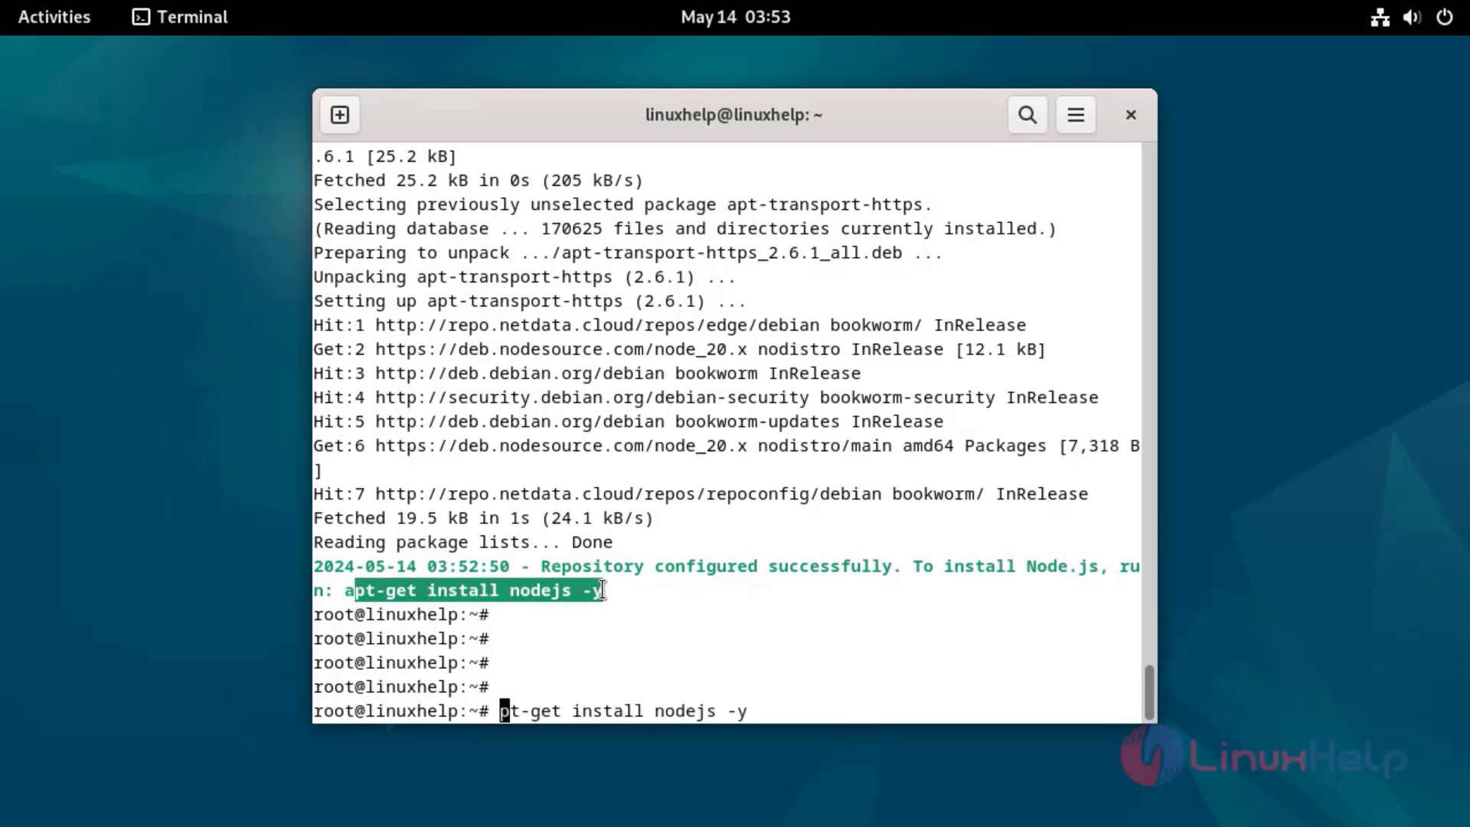
type("a")
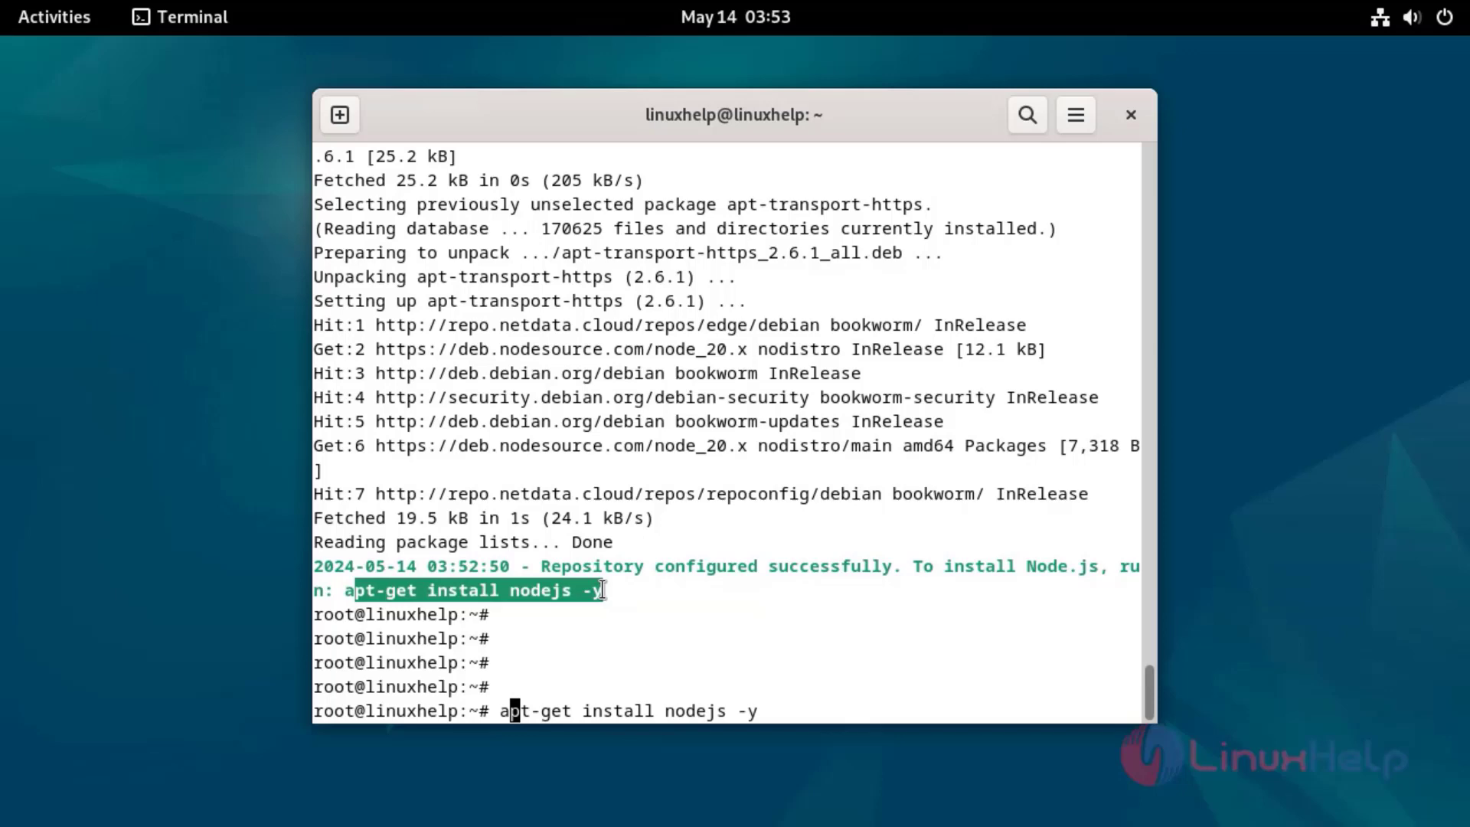
key("Return")
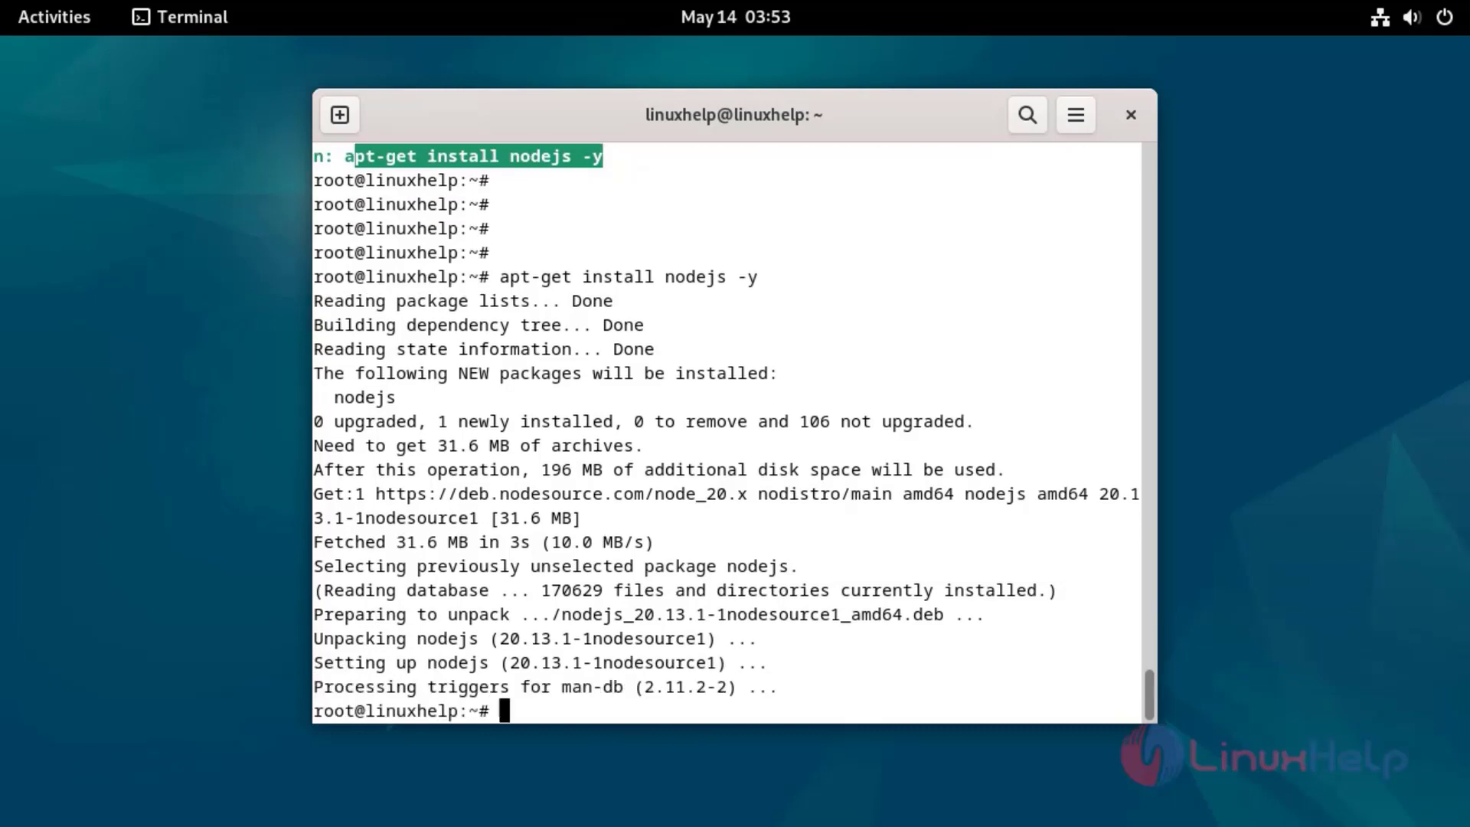
left_click(918, 503)
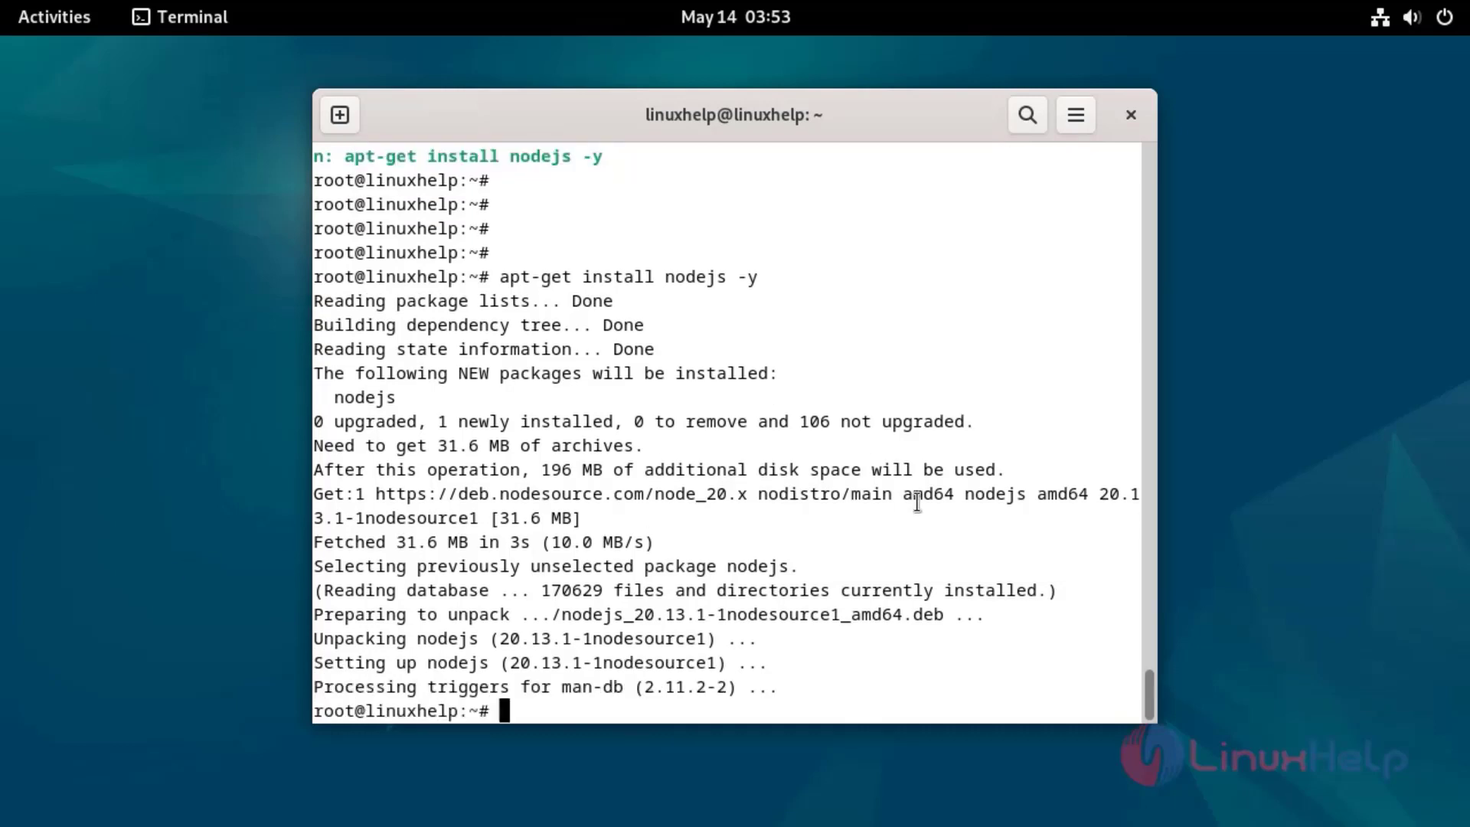
key("Return")
key("Return")
key("Return")
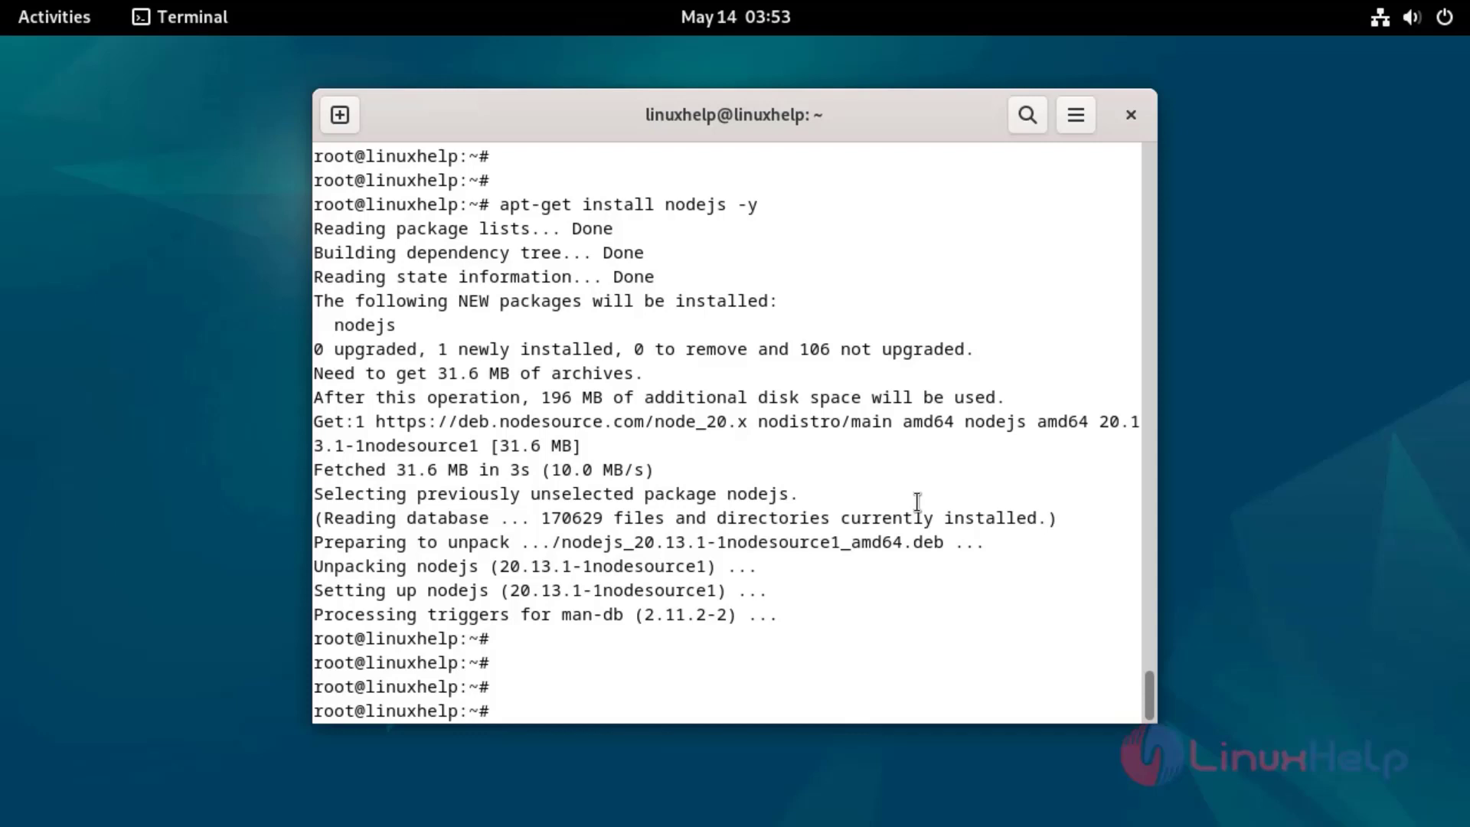
type("node ")
type("-v")
Run node -v and confirm it prints v20.13.1.
key("Return")
key("Return")
key("Return")
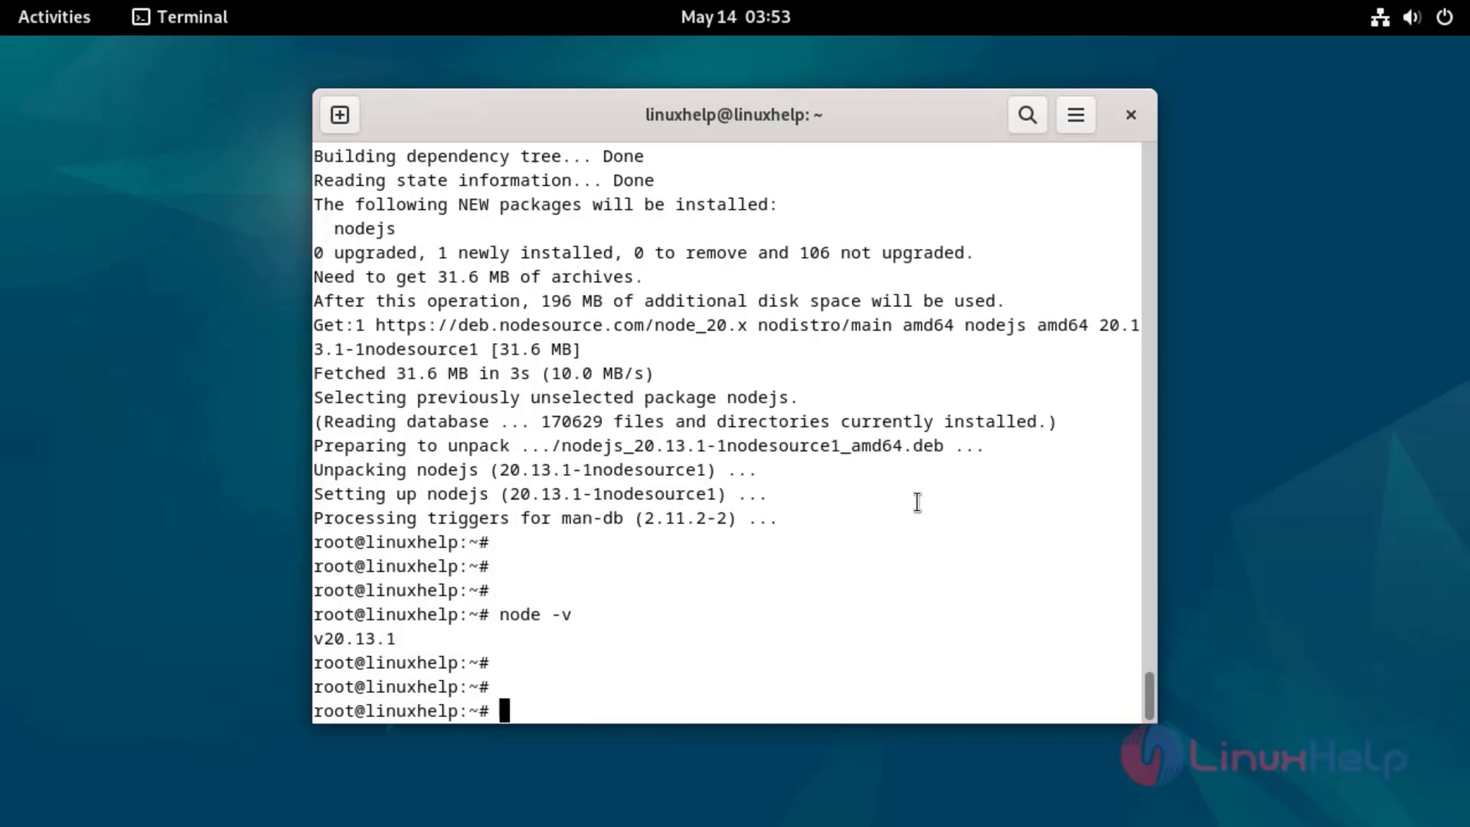
key("Return")
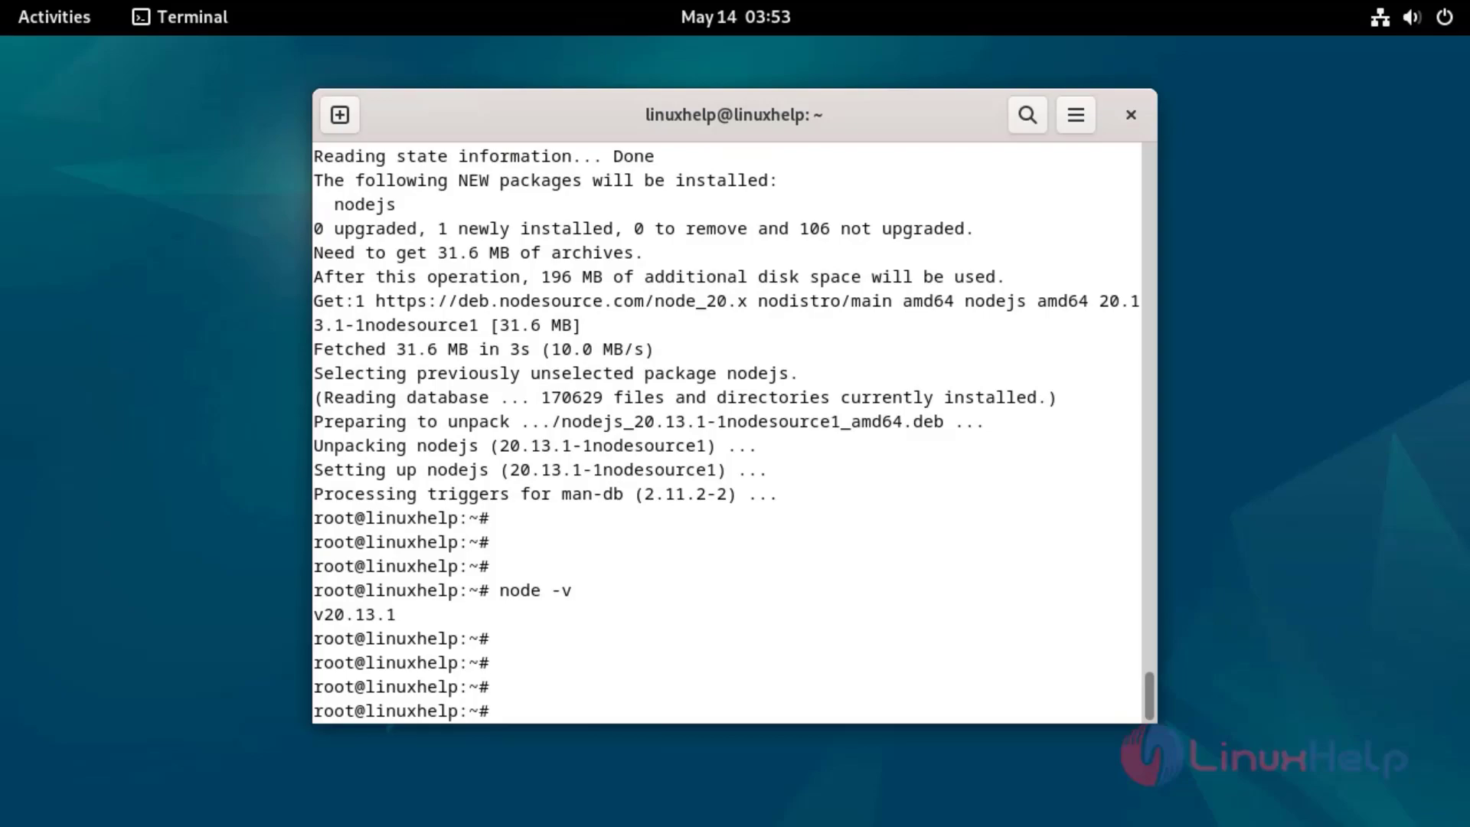